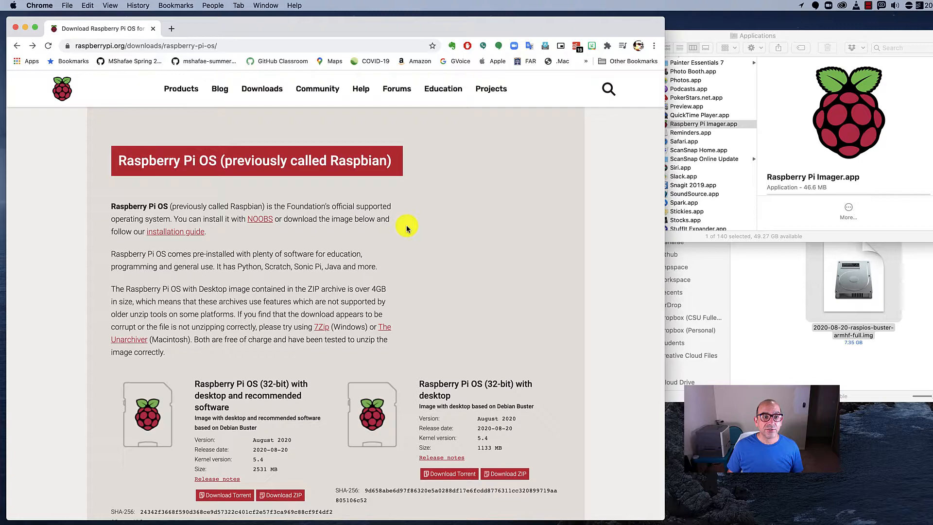
{"action": "scroll", "coordinate": [444, 228], "scroll_direction": "down", "scroll_amount": 3}
{"action": "scroll", "coordinate": [444, 228], "scroll_direction": "down", "scroll_amount": 3}
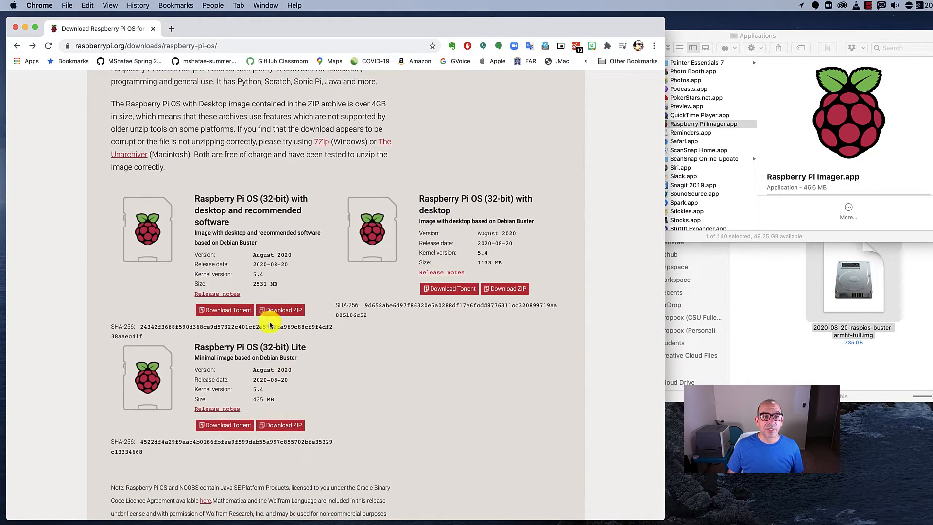
Highlight the 'with desktop and recommended software' title, then bring the Downloads folder forward
{"action": "mouse_move", "coordinate": [195, 198]}
{"action": "left_mouse_down"}
{"action": "mouse_move", "coordinate": [227, 203]}
{"action": "mouse_move", "coordinate": [233, 222]}
{"action": "left_mouse_up"}
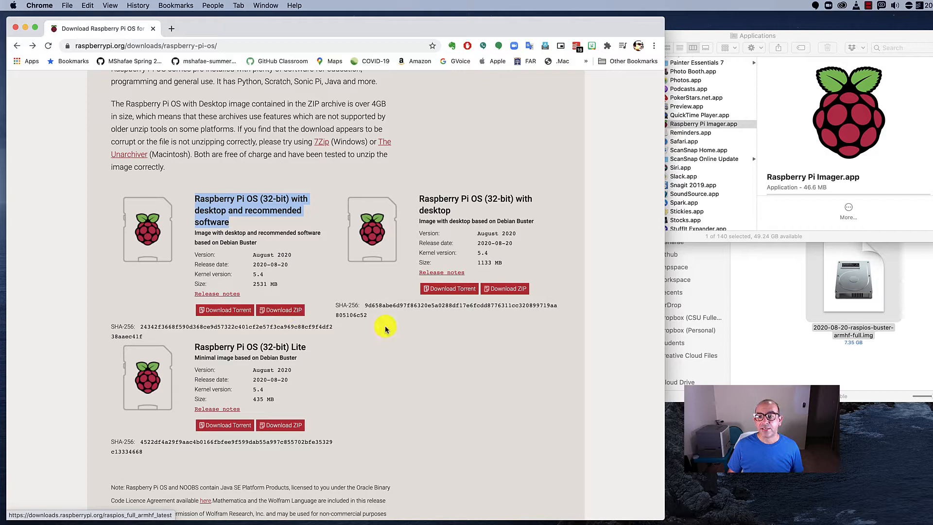
{"action": "left_click", "coordinate": [757, 356]}
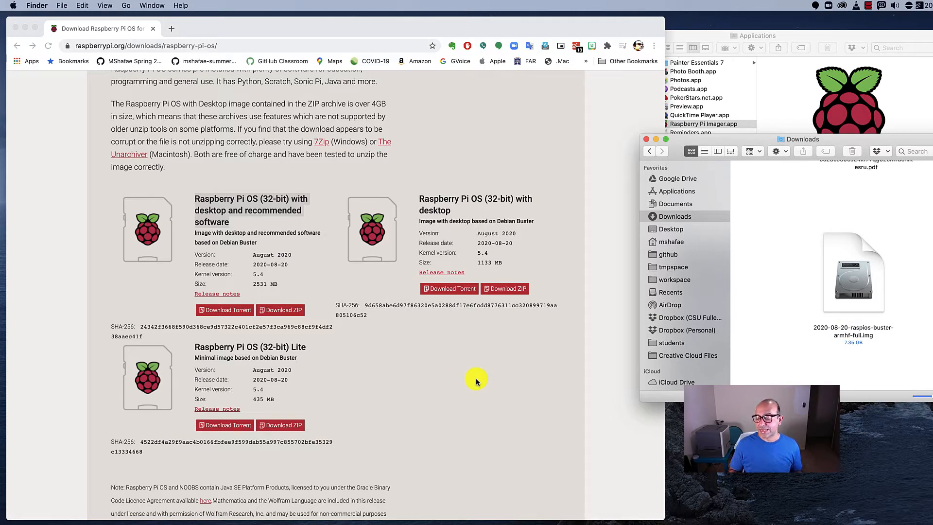
Bring the Chrome window with the Raspberry Pi OS download page back to the front
{"action": "left_click", "coordinate": [477, 378]}
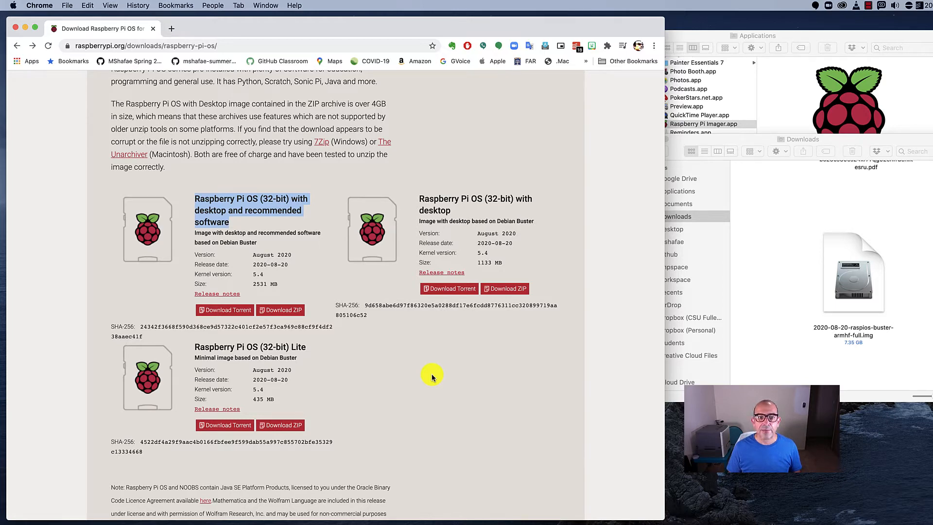
{"action": "scroll", "coordinate": [433, 376], "scroll_direction": "up", "scroll_amount": 5}
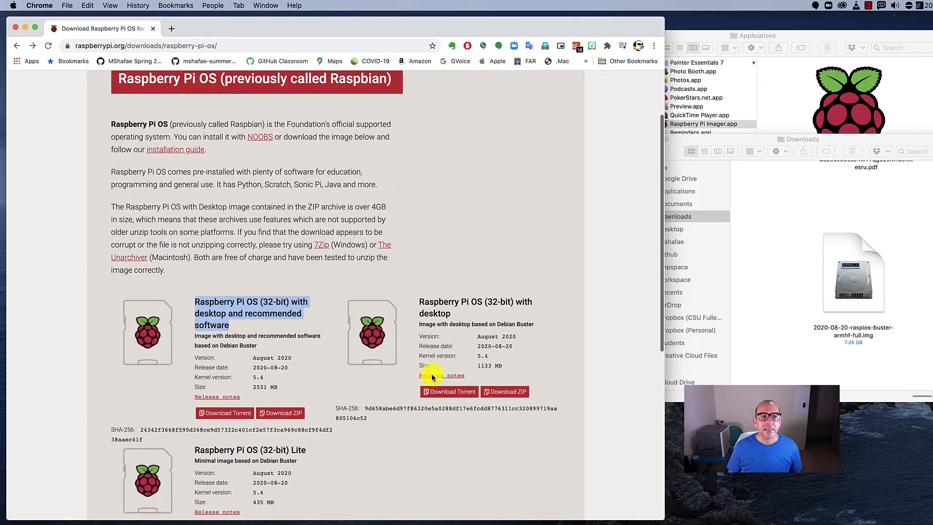
{"action": "scroll", "coordinate": [441, 307], "scroll_direction": "up", "scroll_amount": 3}
Open the installation guide link, then bring the Applications folder with Raspberry Pi Imager forward
{"action": "left_click", "coordinate": [453, 225]}
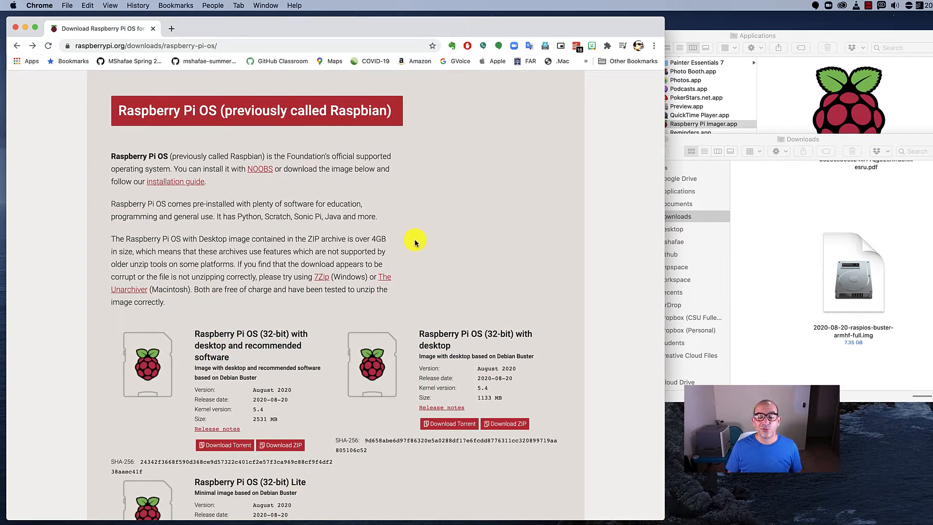
{"action": "left_click", "coordinate": [188, 184]}
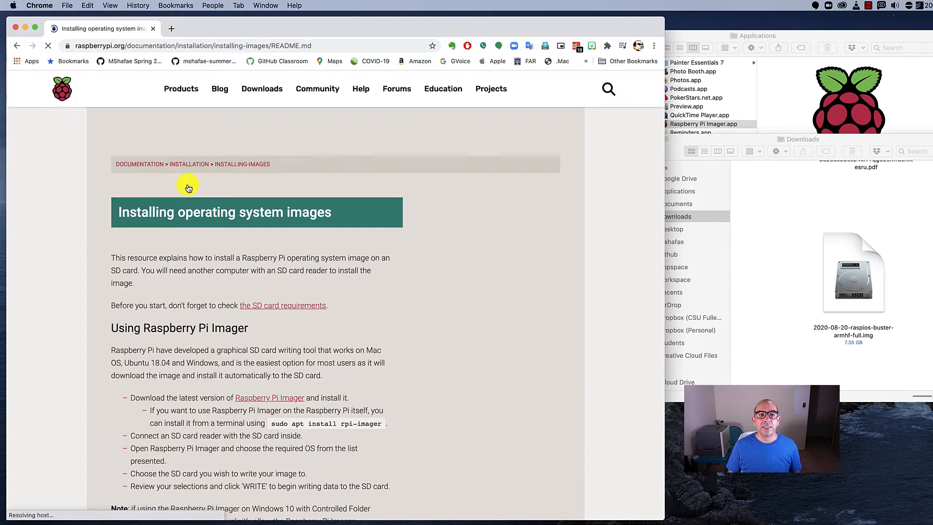
{"action": "scroll", "coordinate": [392, 254], "scroll_direction": "down", "scroll_amount": 1}
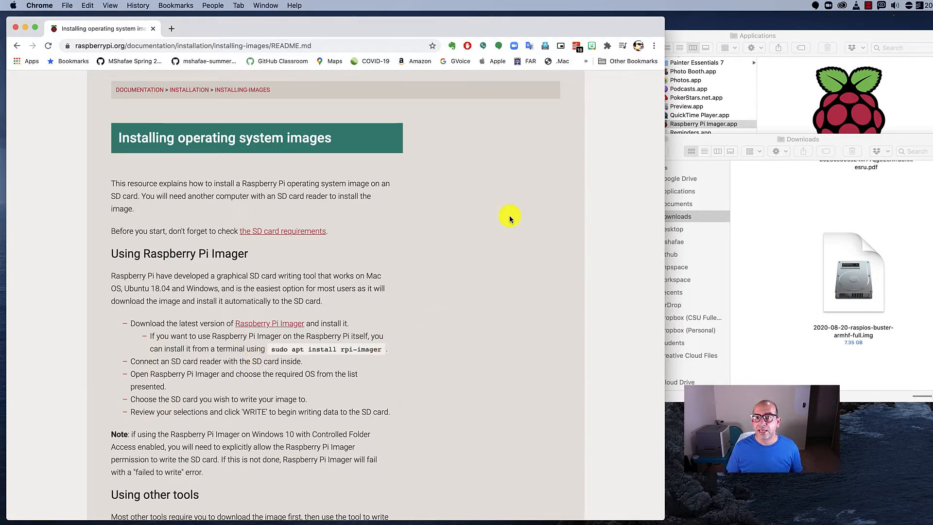
{"action": "left_click", "coordinate": [789, 36]}
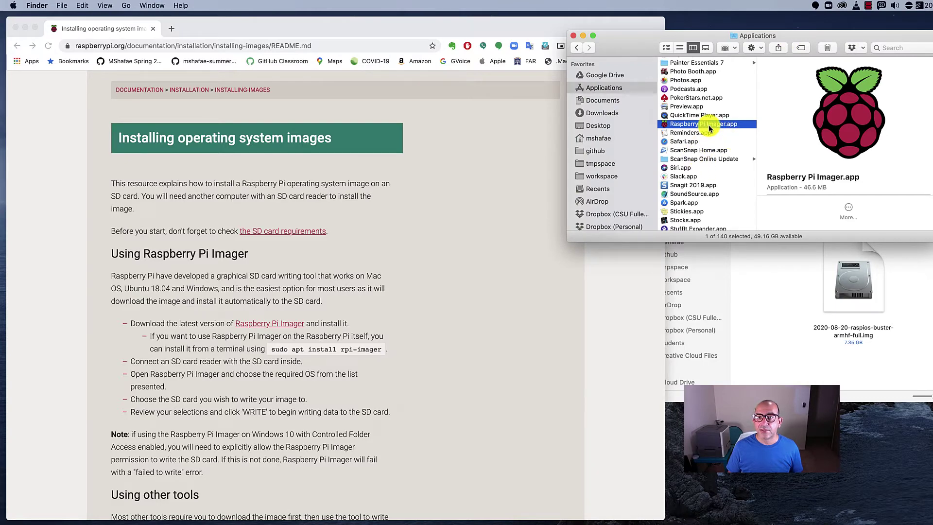
Launch Raspberry Pi Imager and choose the custom 2020-08-20-raspios-buster-armhf-full.img from Downloads as the OS
{"action": "double_click", "coordinate": [709, 126]}
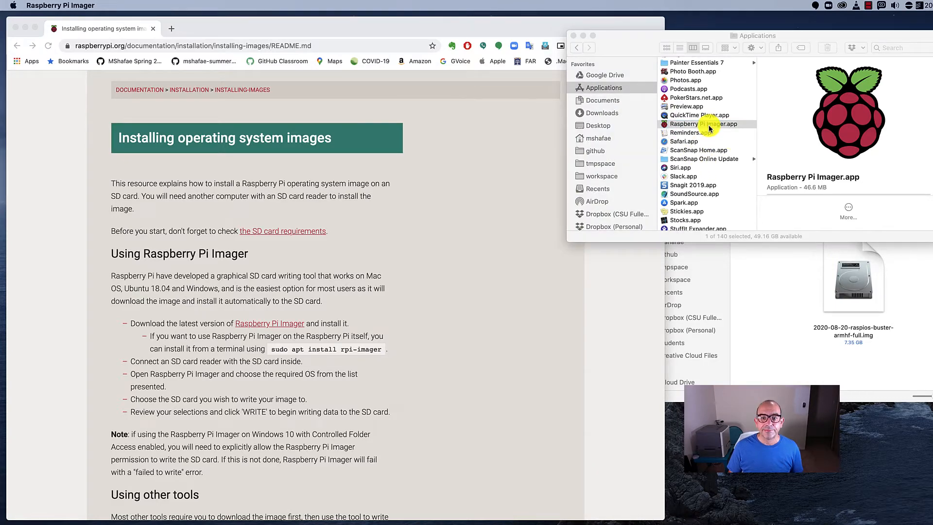
{"action": "mouse_move", "coordinate": [648, 228]}
{"action": "left_mouse_down"}
{"action": "mouse_move", "coordinate": [587, 221]}
{"action": "mouse_move", "coordinate": [485, 145]}
{"action": "left_mouse_up"}
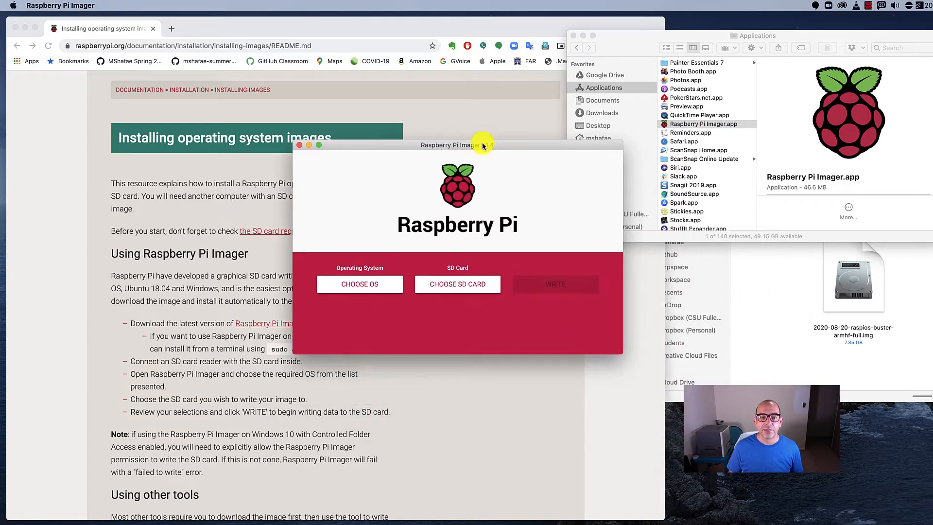
{"action": "left_click", "coordinate": [387, 306]}
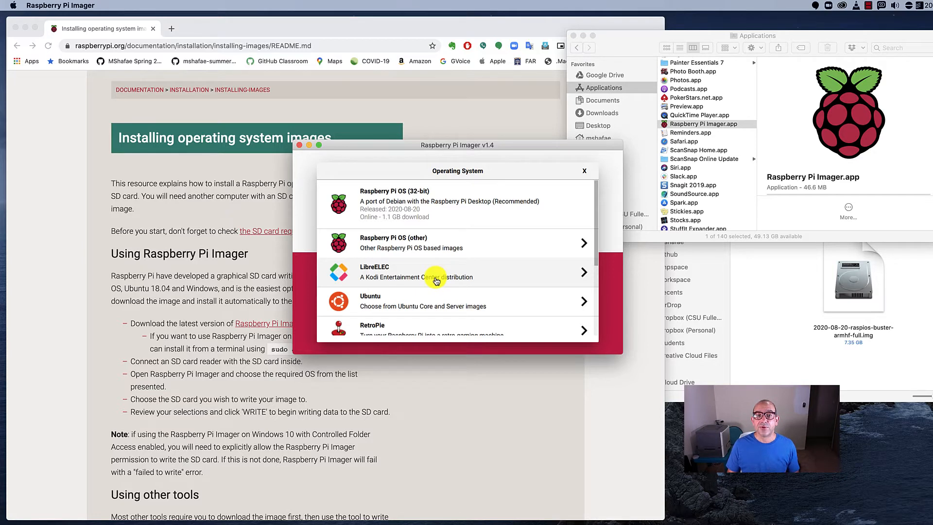
{"action": "scroll", "coordinate": [437, 280], "scroll_direction": "down", "scroll_amount": 1}
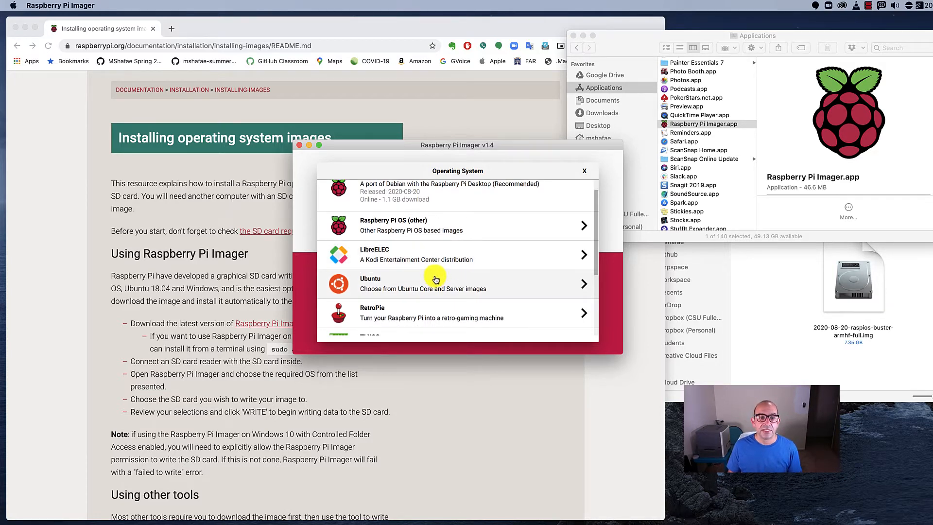
{"action": "scroll", "coordinate": [437, 281], "scroll_direction": "down", "scroll_amount": 2}
{"action": "scroll", "coordinate": [436, 292], "scroll_direction": "down", "scroll_amount": 3}
{"action": "scroll", "coordinate": [420, 313], "scroll_direction": "down", "scroll_amount": 2}
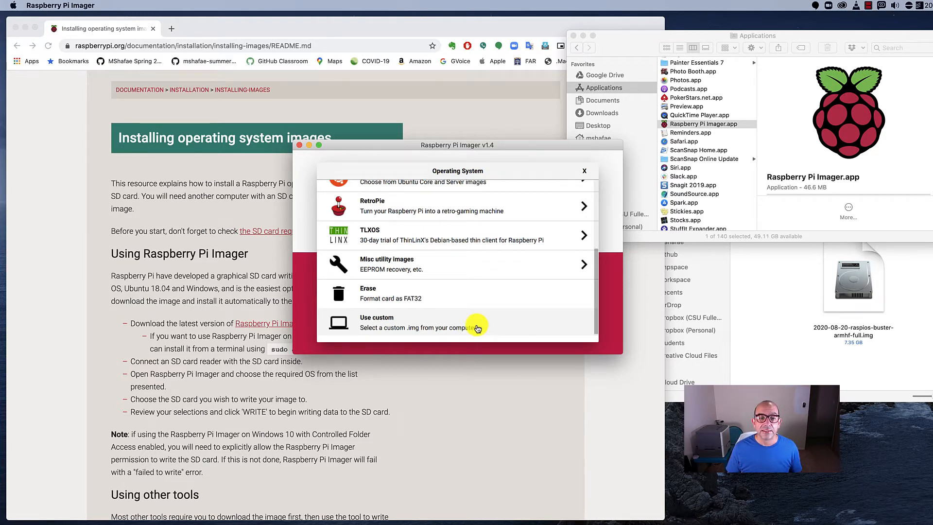
{"action": "left_click", "coordinate": [477, 328]}
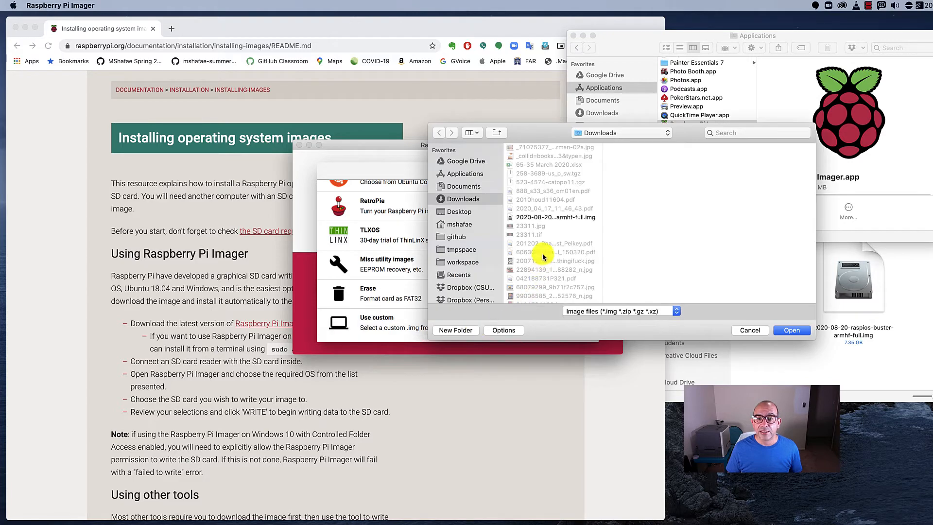
{"action": "left_click", "coordinate": [560, 218]}
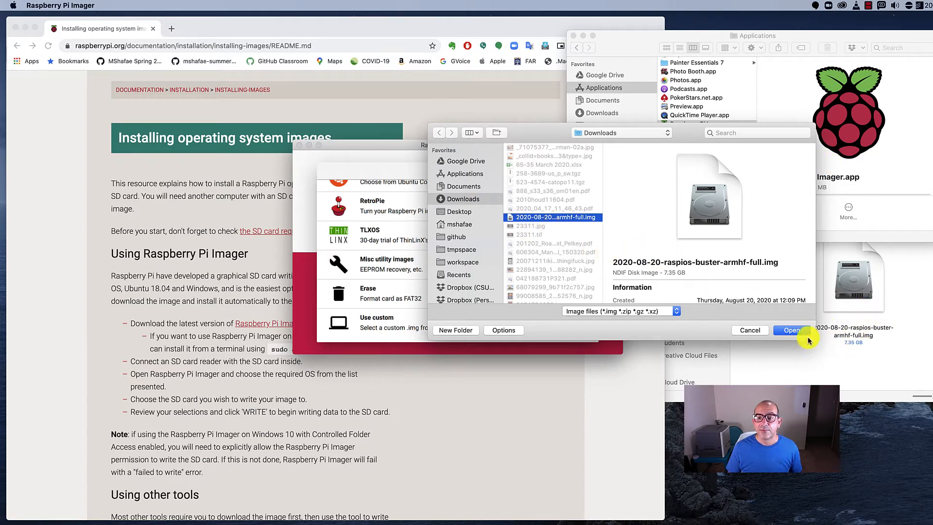
{"action": "left_click", "coordinate": [791, 330]}
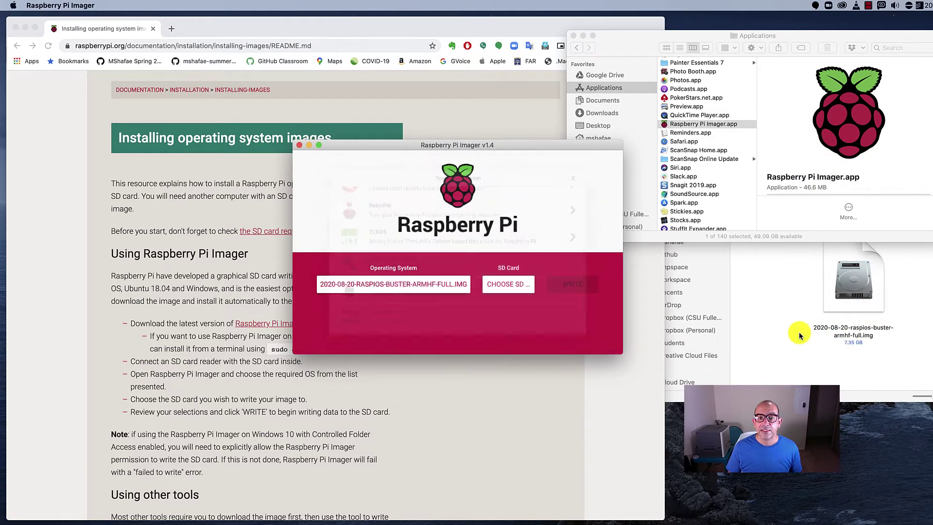
Select the 'Generic- USB3.0 CRW -SD Media - 32.0 GB' card as target and start the write
{"action": "left_click", "coordinate": [517, 286]}
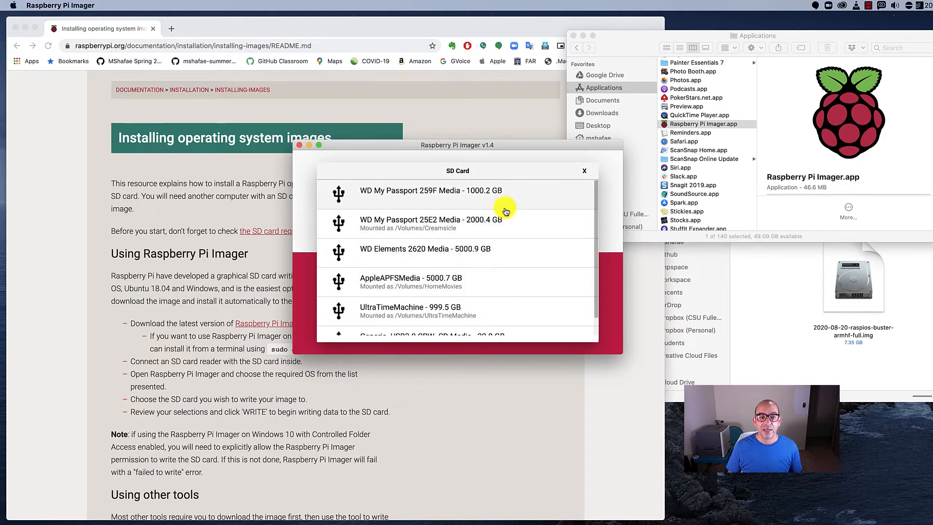
{"action": "scroll", "coordinate": [512, 265], "scroll_direction": "down", "scroll_amount": 2}
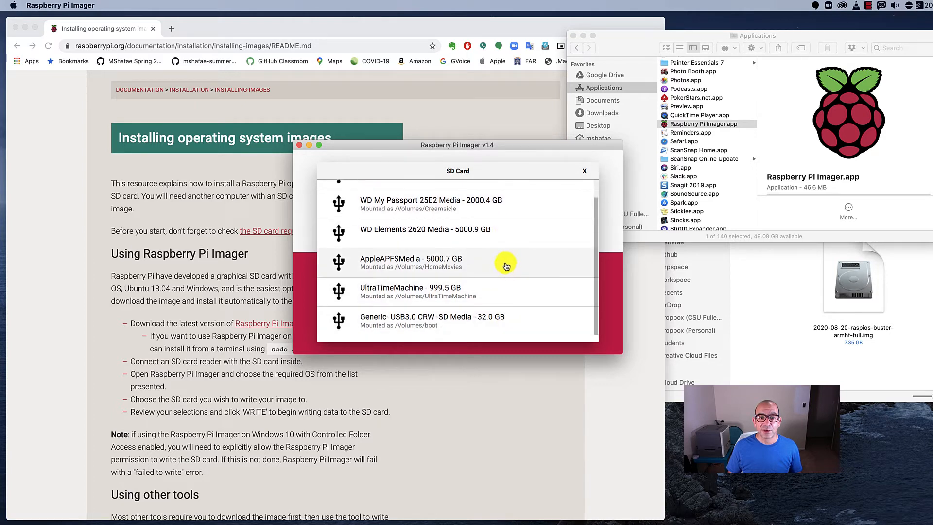
{"action": "scroll", "coordinate": [506, 267], "scroll_direction": "up", "scroll_amount": 2}
{"action": "scroll", "coordinate": [507, 267], "scroll_direction": "down", "scroll_amount": 2}
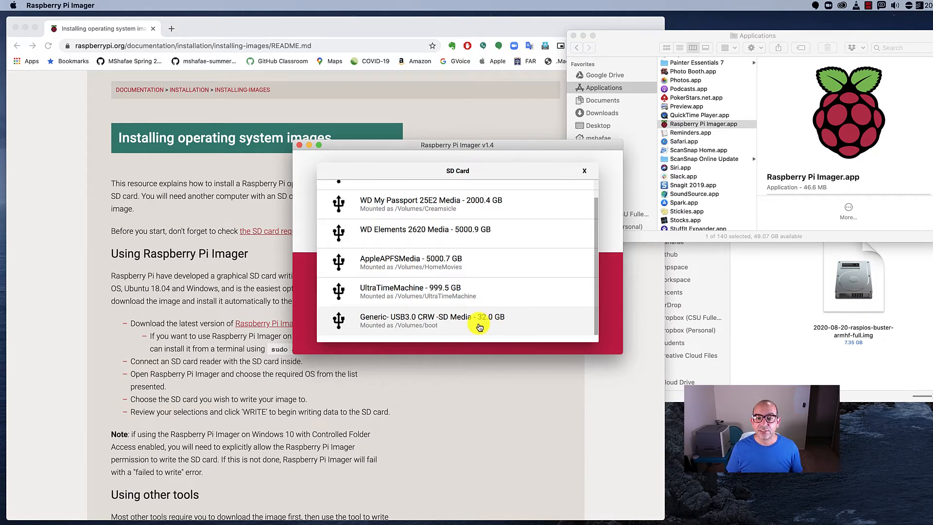
{"action": "scroll", "coordinate": [478, 288], "scroll_direction": "up", "scroll_amount": 2}
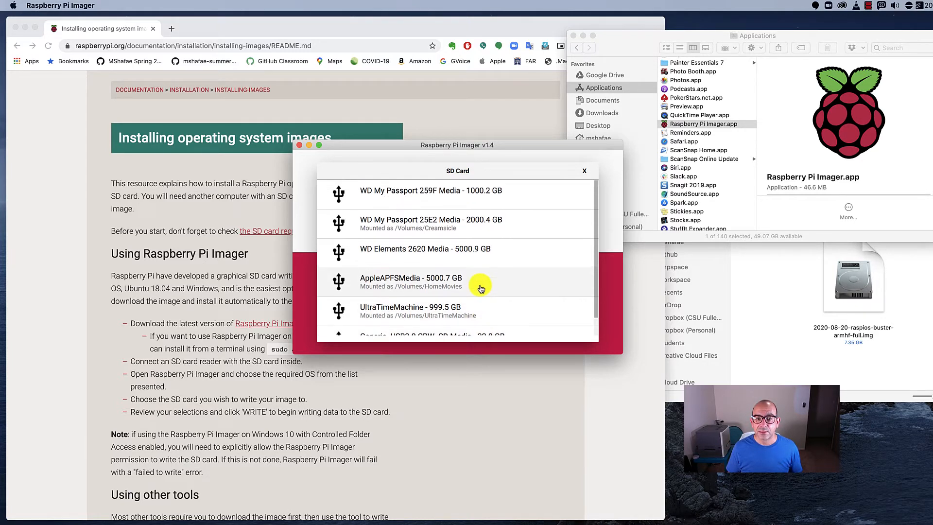
{"action": "scroll", "coordinate": [467, 248], "scroll_direction": "down", "scroll_amount": 2}
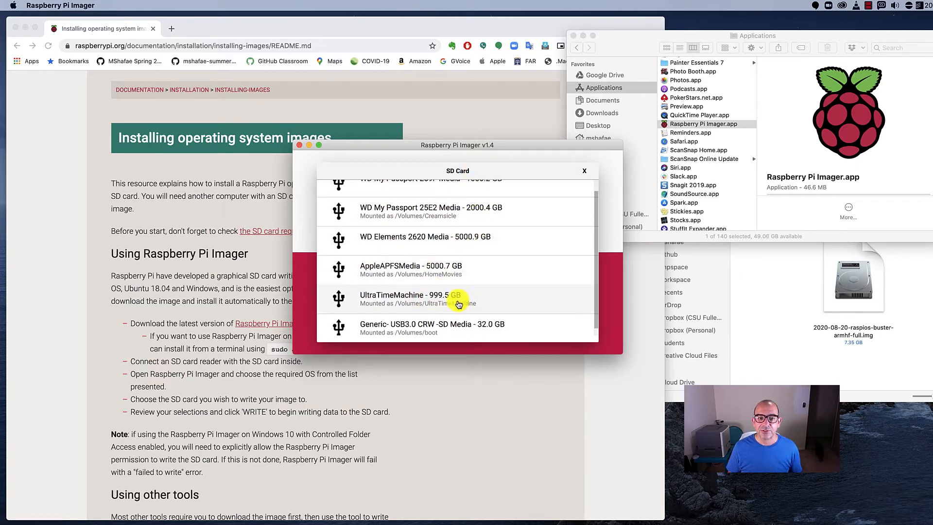
{"action": "scroll", "coordinate": [437, 303], "scroll_direction": "down", "scroll_amount": 1}
{"action": "left_click", "coordinate": [484, 323]}
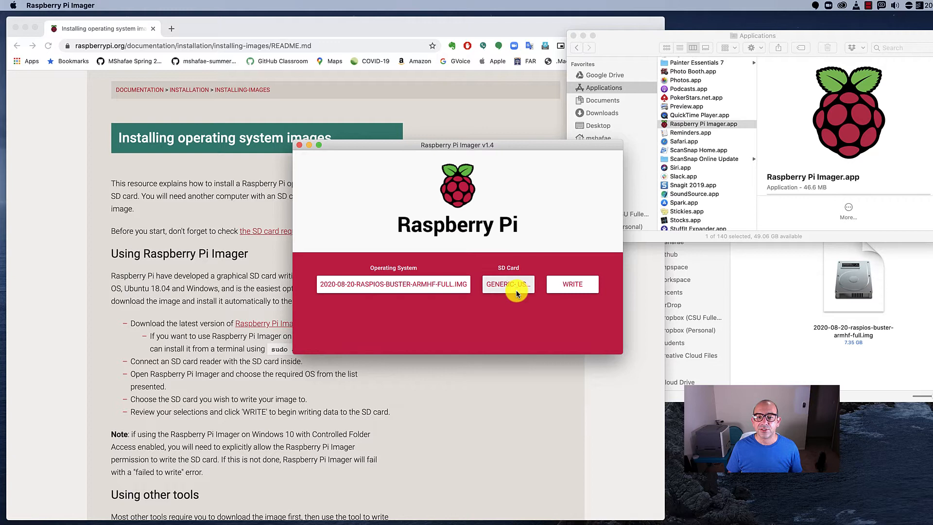
{"action": "left_click", "coordinate": [572, 286]}
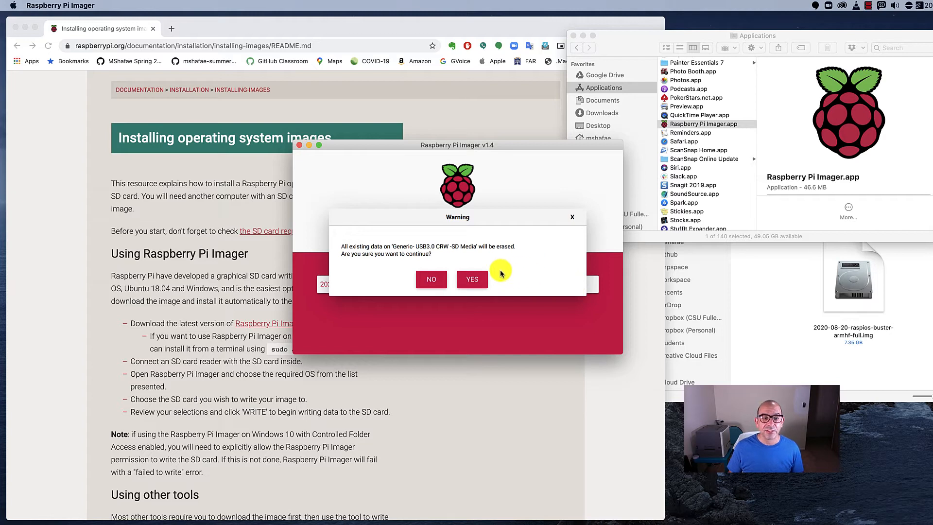
Confirm erasing the card's data and submit the administrator password to authorize the write
{"action": "left_click", "coordinate": [472, 279]}
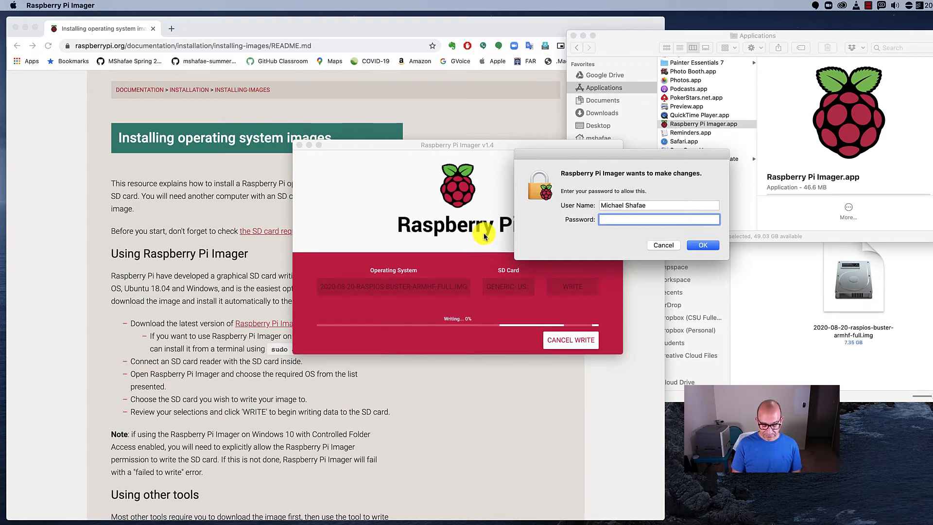
{"action": "type", "text": "password"}
{"action": "key", "text": "Return"}
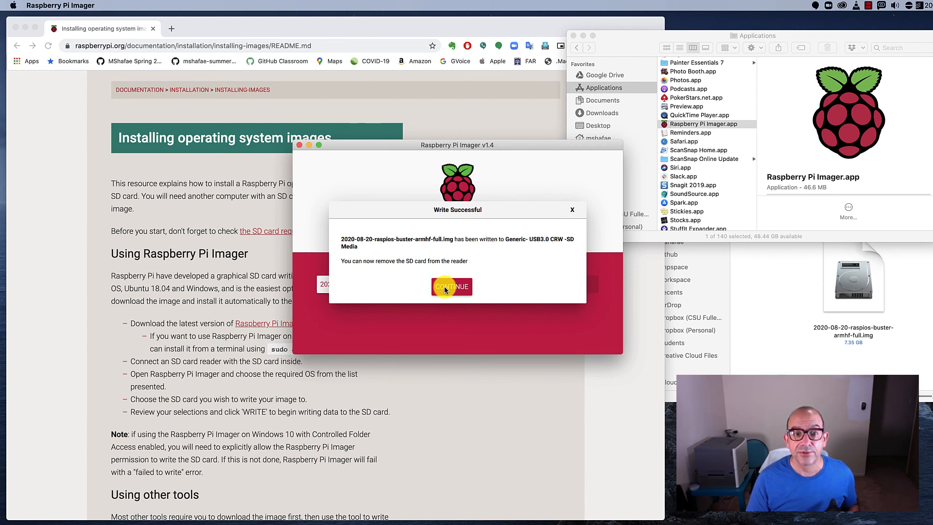
Continue past the Write Successful dialog back to the main screen
{"action": "left_click", "coordinate": [447, 285]}
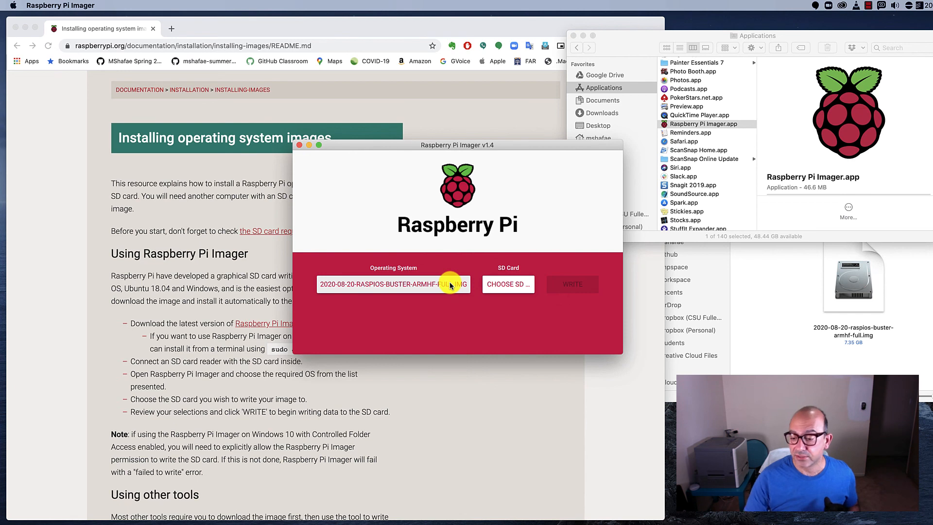